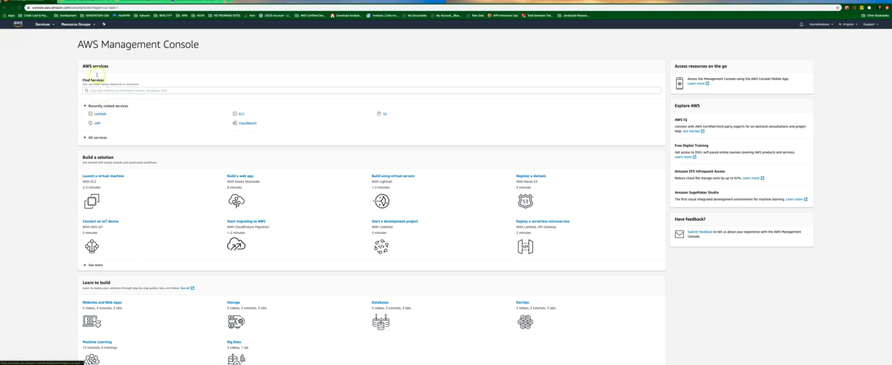
Search the AWS services for Lambda and open its functions list.
left_click(53, 24)
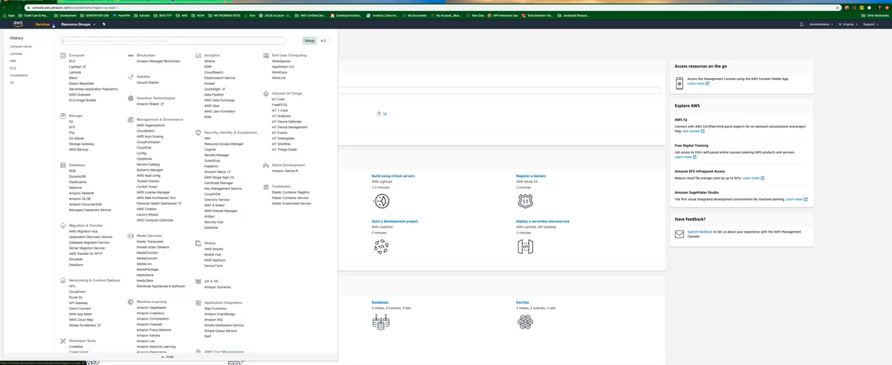
type("lambda")
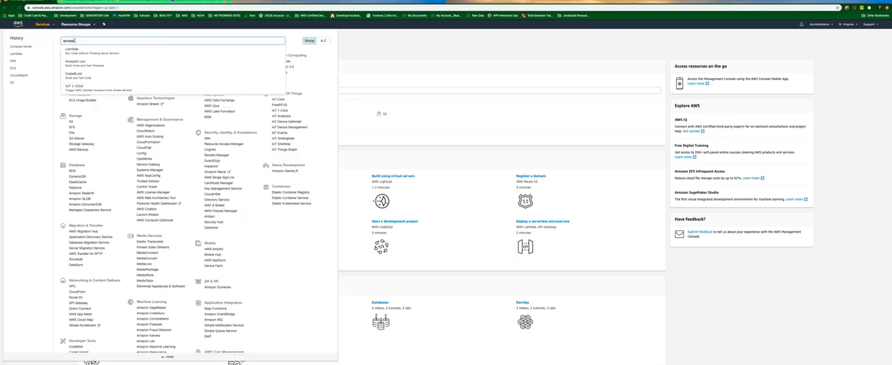
scroll(74, 47, "down", 1)
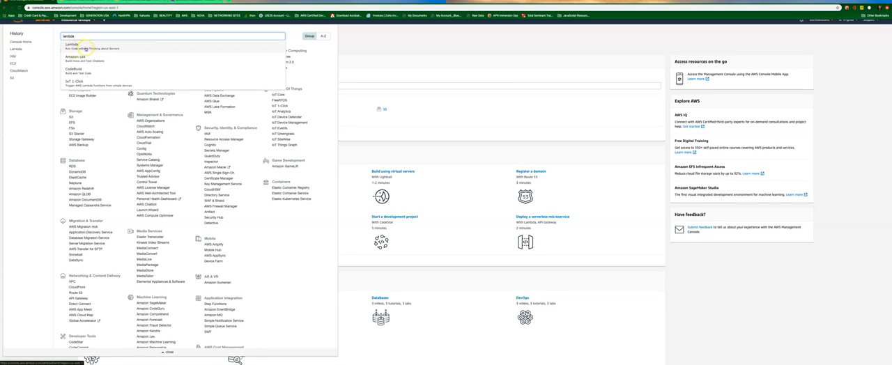
left_click(84, 48)
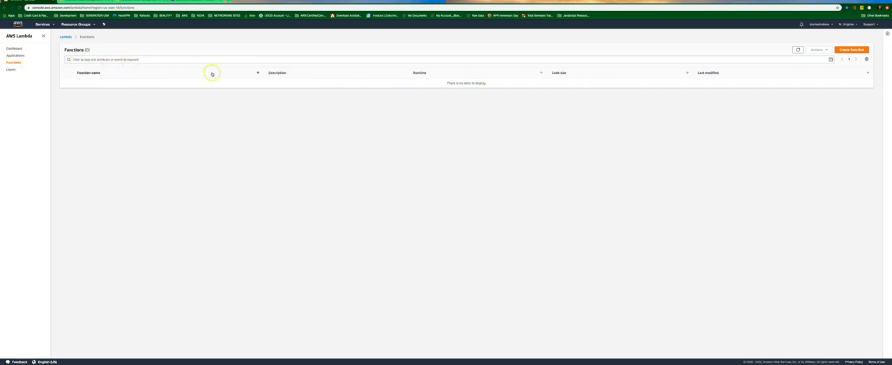
Create a function from scratch named myFirstFunction with the Python 3.7 runtime and a new role with basic Lambda permissions.
left_click(849, 50)
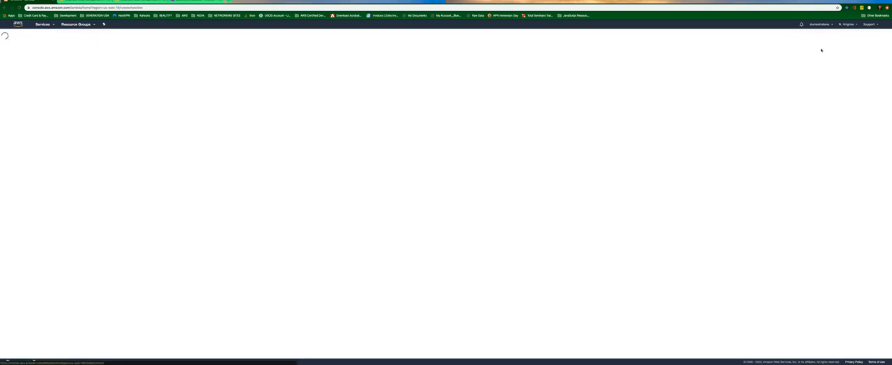
left_click(51, 135)
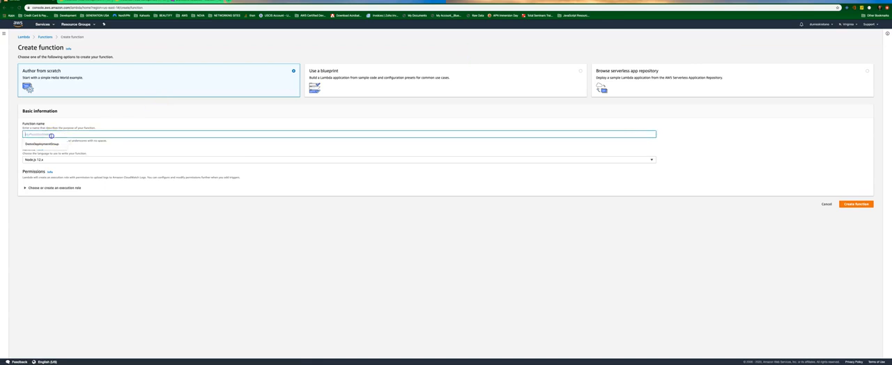
type("myFirstFunction")
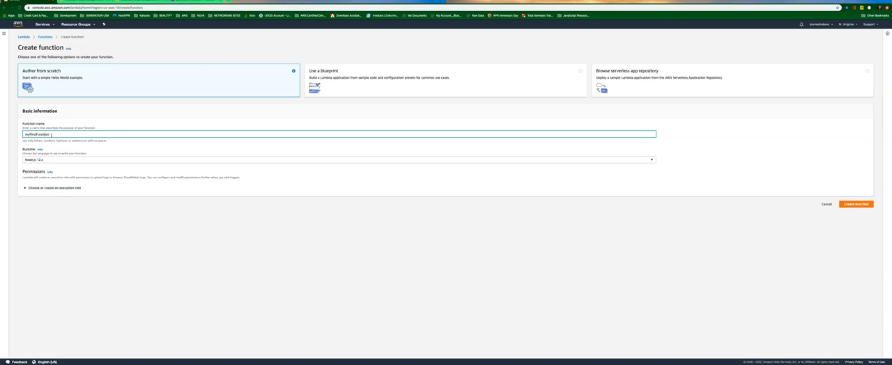
left_click(43, 160)
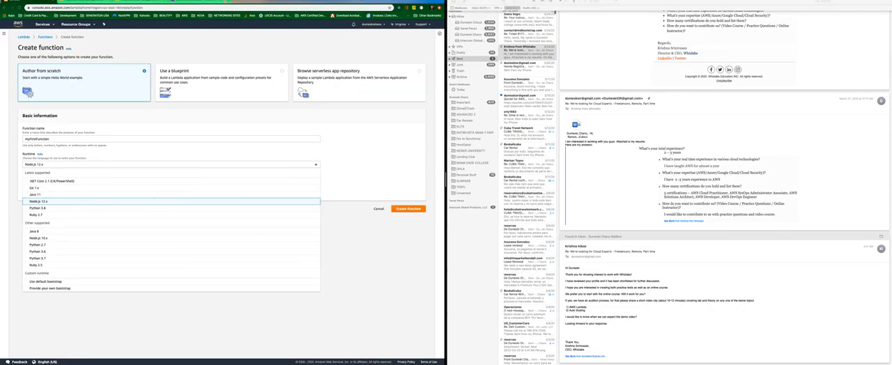
left_click(452, 3)
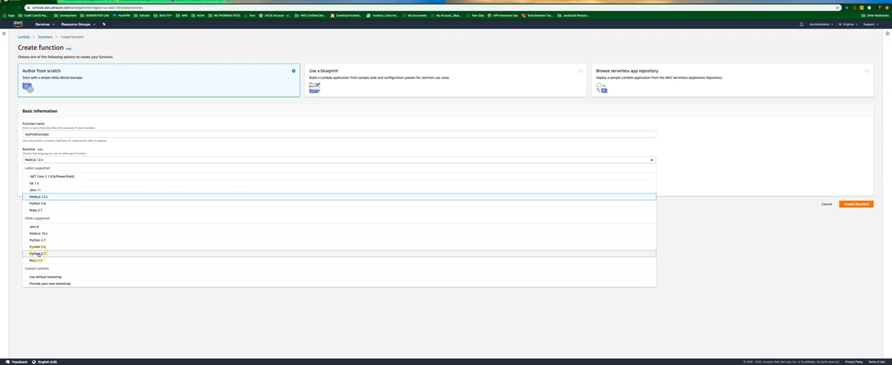
left_click(38, 253)
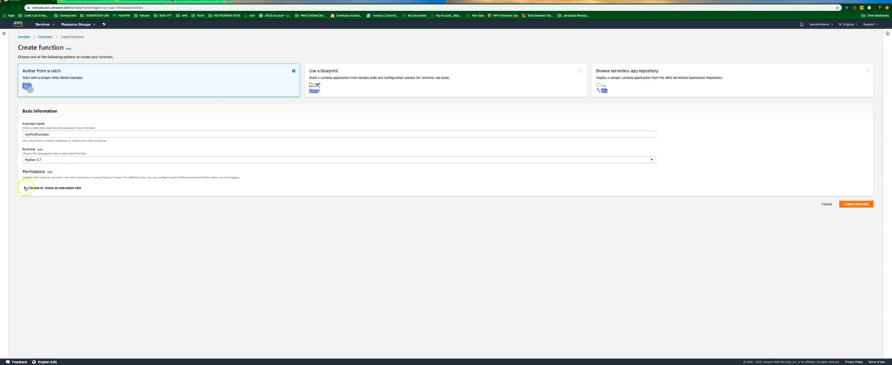
left_click(25, 188)
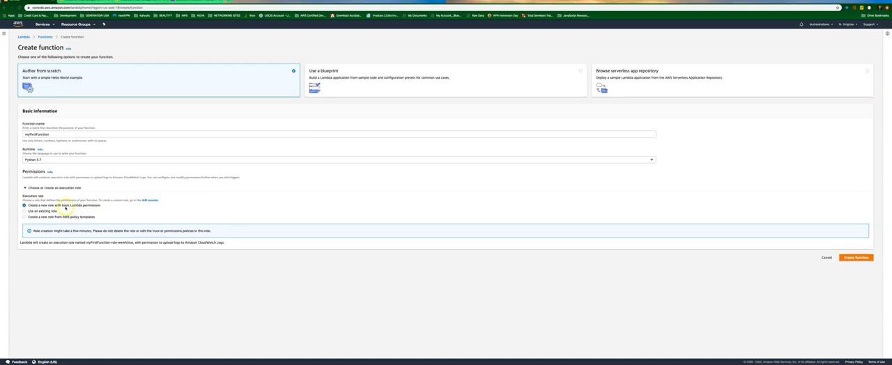
left_click(857, 257)
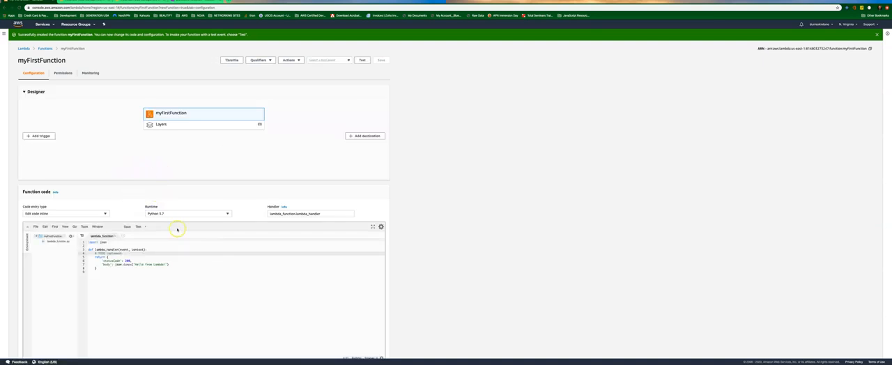
Replace the default code in lambda_function with the Python script copied from the CRON job page in OneNote.
scroll(177, 229, "down", 2)
mouse_move(88, 163)
left_mouse_down()
mouse_move(100, 193)
mouse_move(86, 165)
left_mouse_up()
left_click(101, 193)
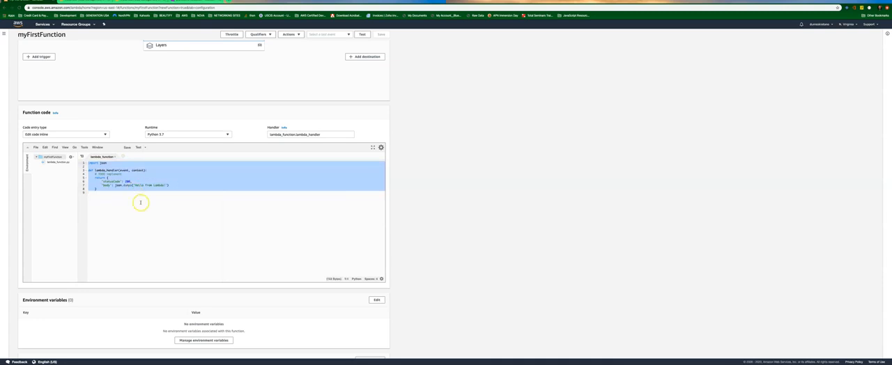
left_click(199, 4)
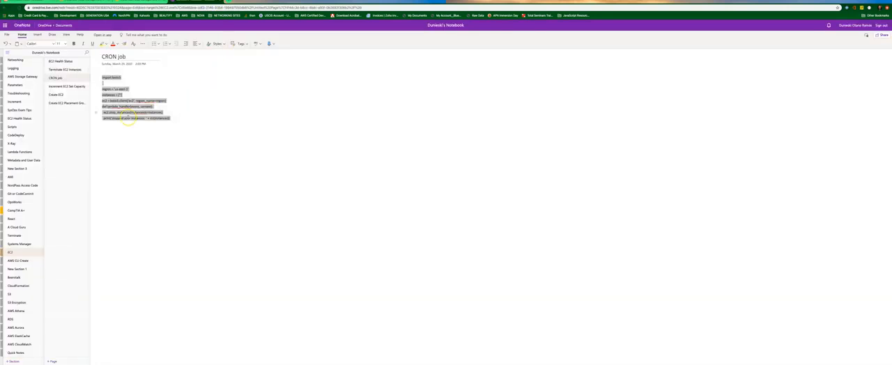
right_click(116, 102)
left_click(127, 118)
left_click(32, 1)
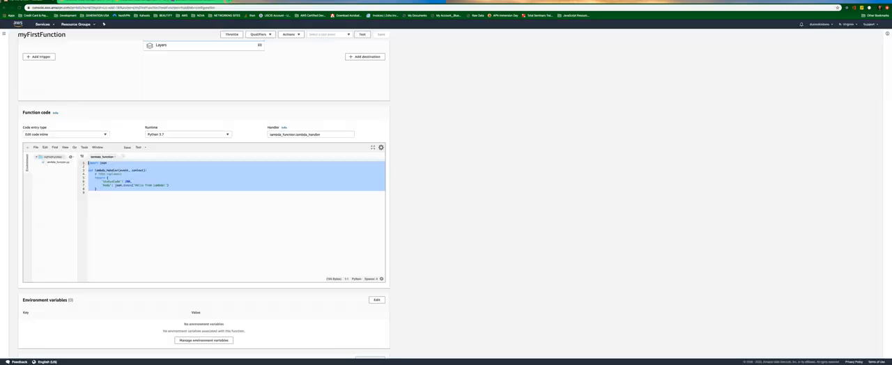
left_click(110, 196)
left_click_drag(110, 197, 76, 156)
key("ctrl+v")
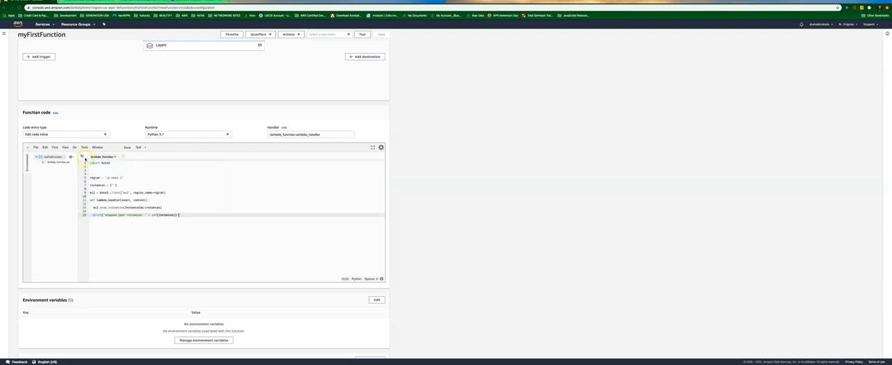
Remove the surplus blank lines above the region assignment and between the region and instances assignments.
left_click(89, 178)
key("BackSpace")
key("BackSpace")
key("Delete")
key("Delete")
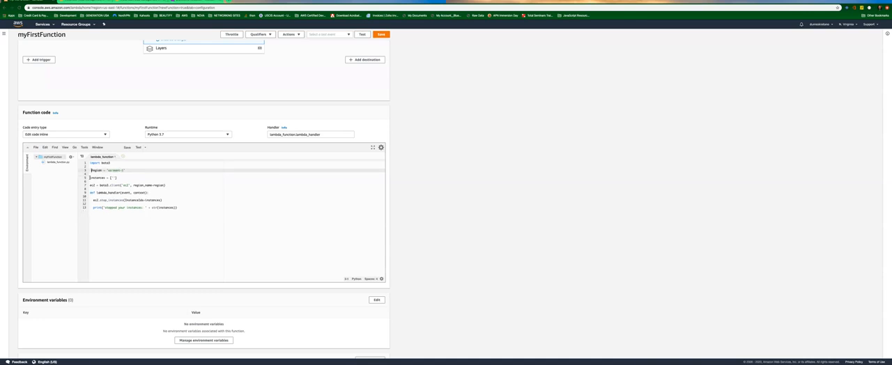
left_click(90, 177)
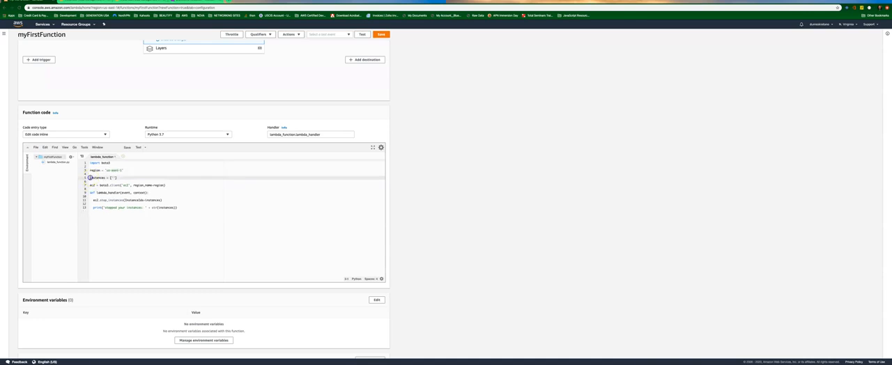
key("BackSpace")
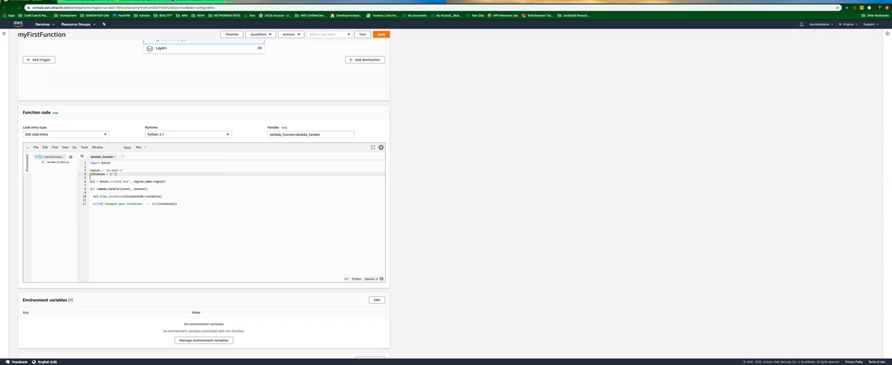
left_click(89, 182)
left_click(90, 188)
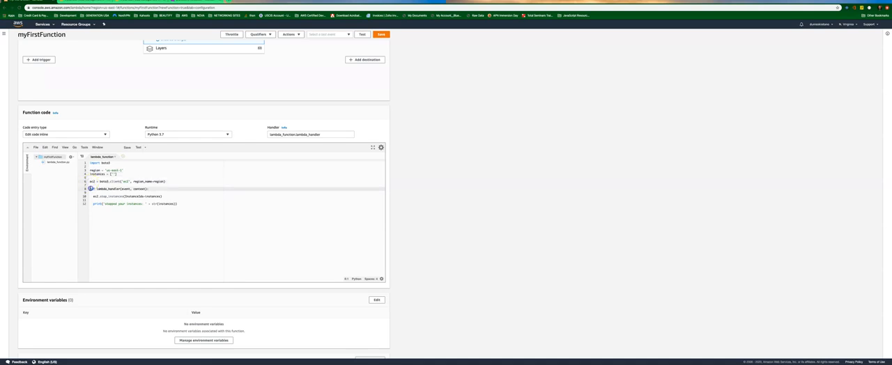
Remove the blank lines inside lambda_handler and indent the stop_instances and print lines directly beneath its definition.
left_click(93, 196)
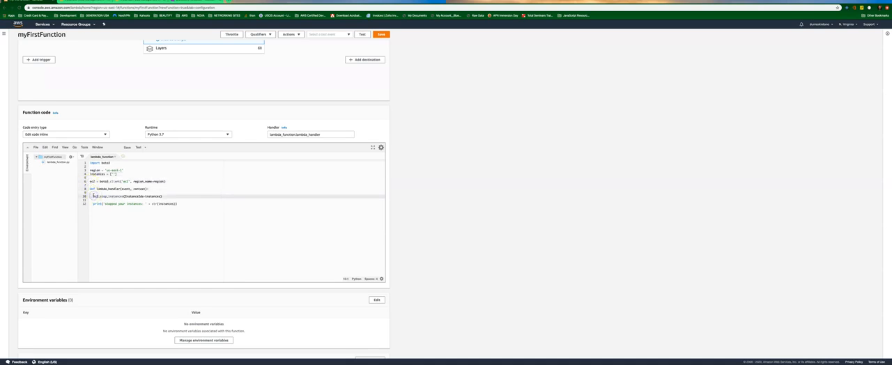
key("BackSpace")
key("Tab")
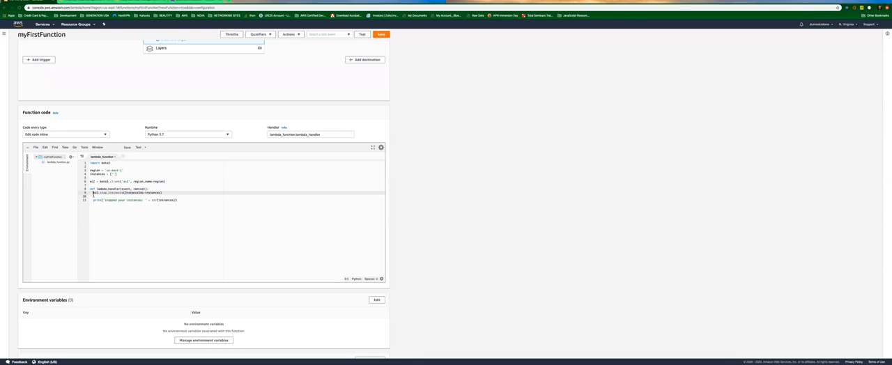
left_click(94, 200)
key("BackSpace")
key("BackSpace")
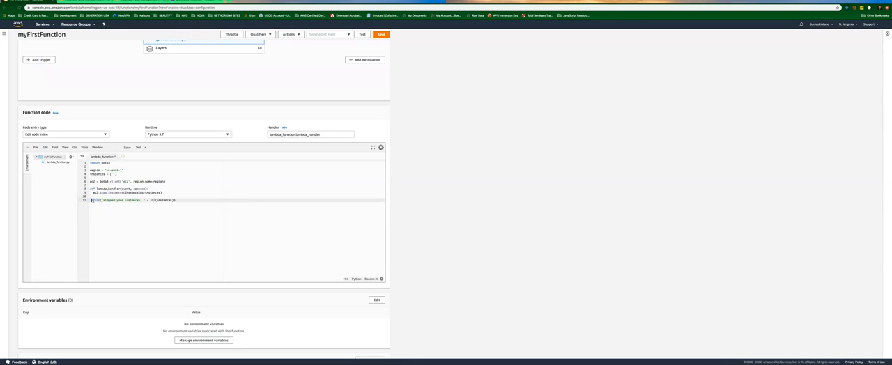
key("Tab")
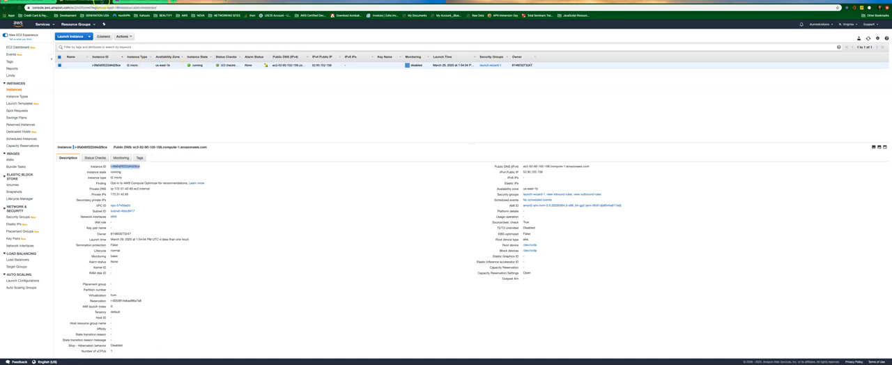
Refresh the EC2 instances page, copy the instance's ID and paste it between the quotes of the instances list in the Lambda code.
left_click(20, 7)
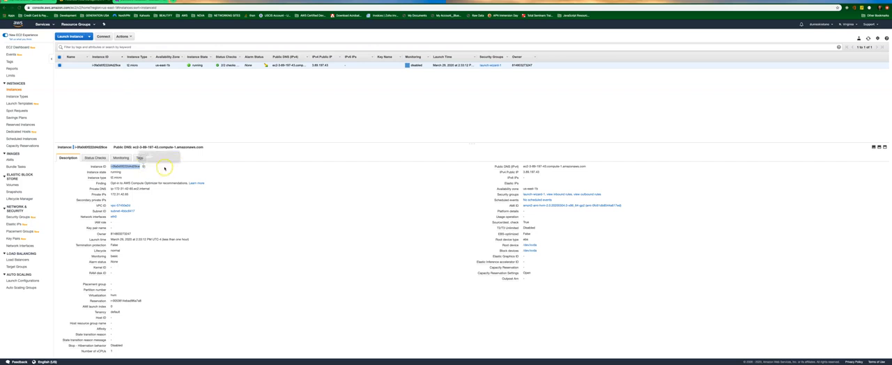
left_click(144, 168)
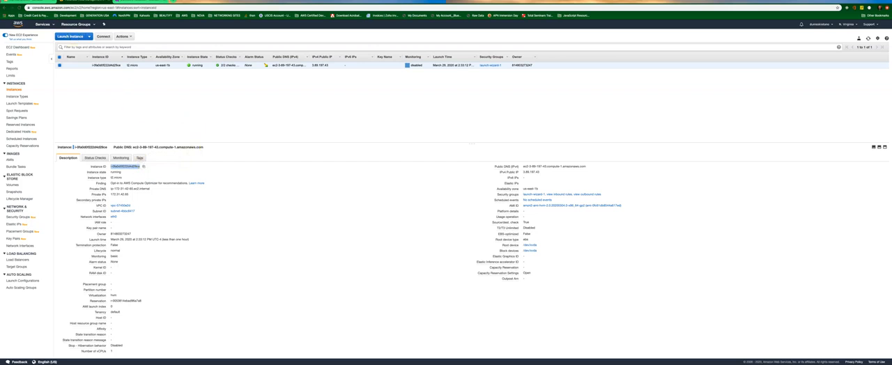
left_click(31, 2)
left_click(112, 174)
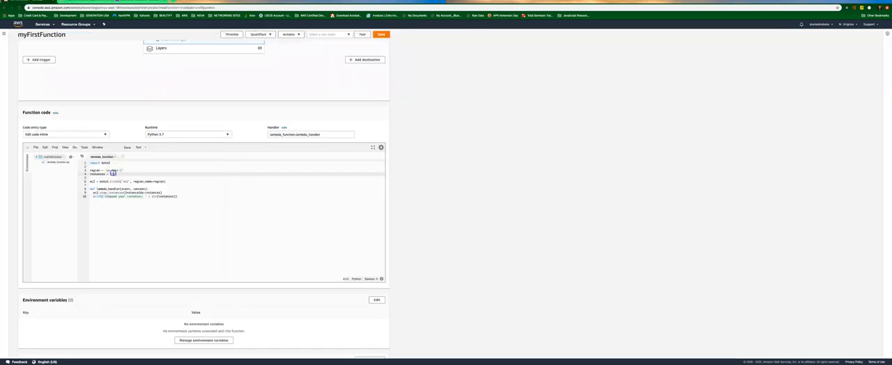
key("ctrl+v")
left_click(197, 182)
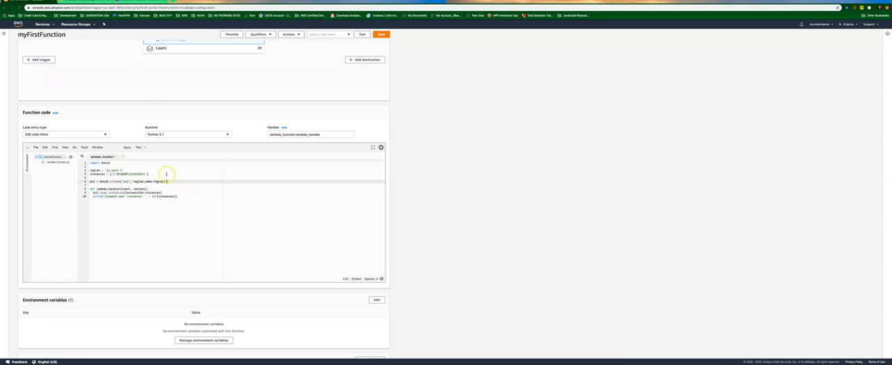
Check the instance on the EC2 page, then return to Lambda and save myFirstFunction.
scroll(151, 180, "up", 2)
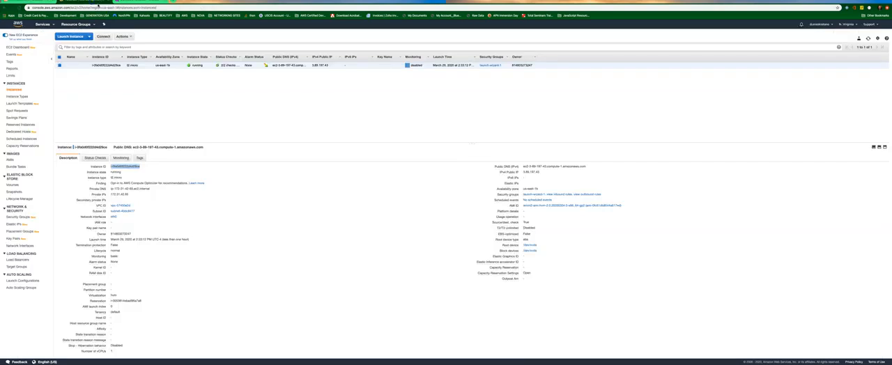
left_click(92, 3)
left_click(41, 2)
left_click(383, 61)
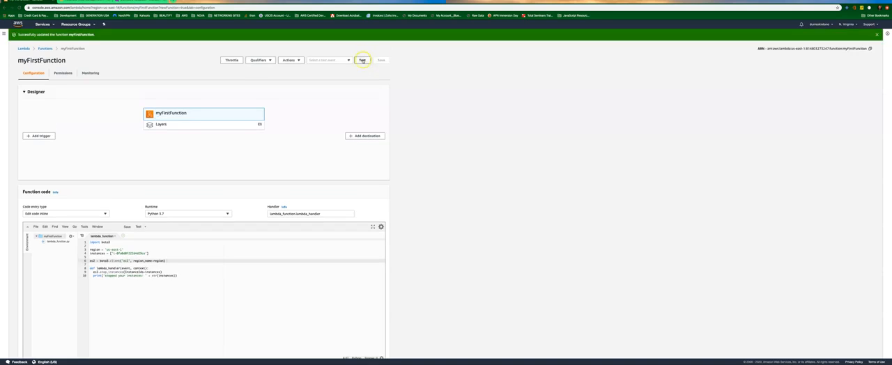
Create a test event named MyEvent from the Hello World template and run the function with it.
left_click(362, 60)
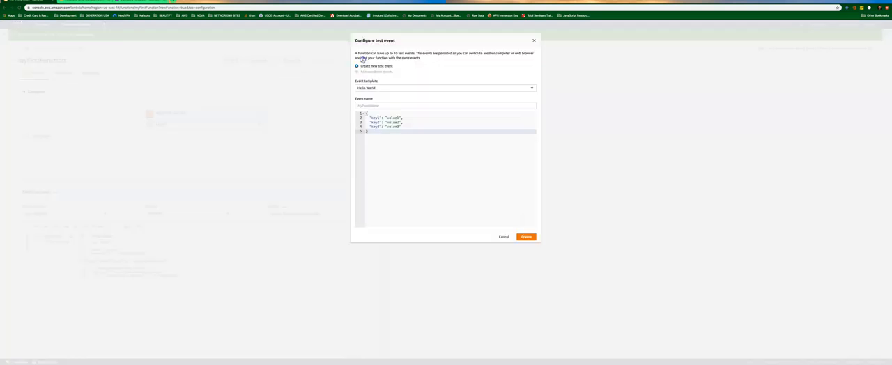
left_click(366, 104)
type("H")
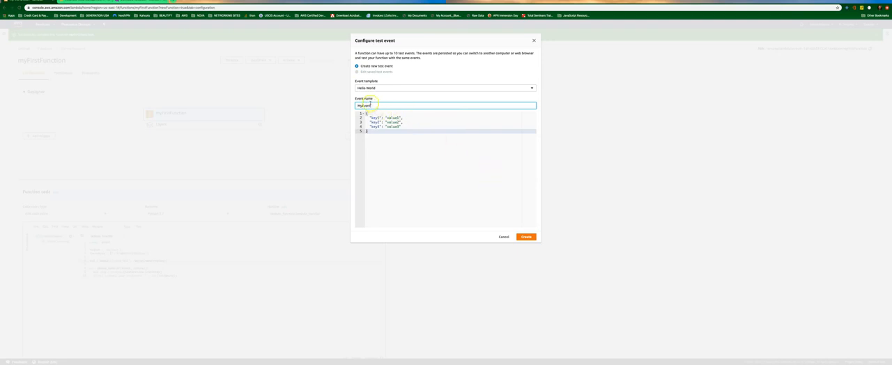
left_click(526, 237)
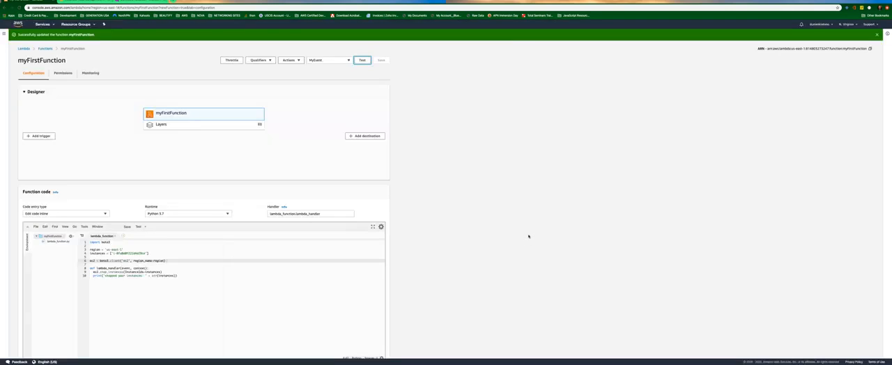
left_click(361, 61)
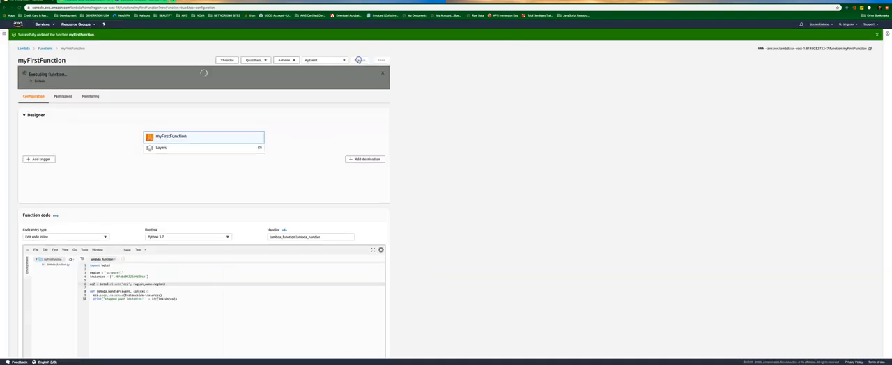
Expand the details of the failed execution result and read the error message and log output.
left_click(31, 81)
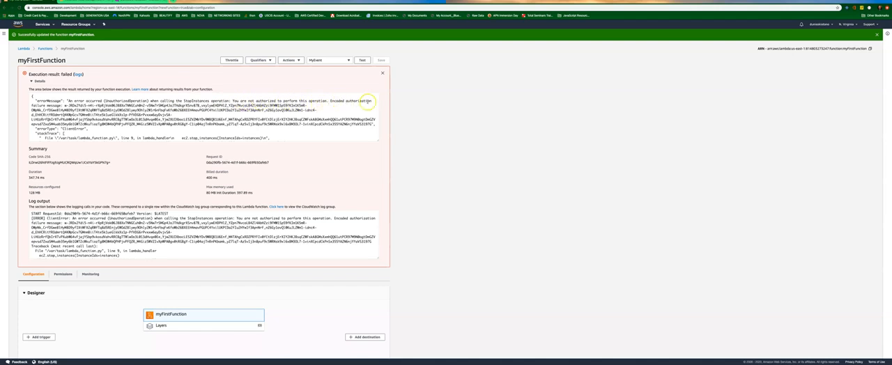
scroll(140, 92, "down", 3)
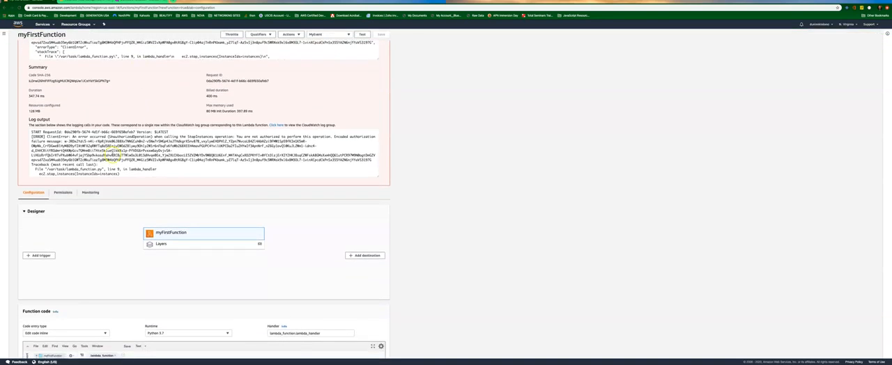
scroll(84, 175, "down", 3)
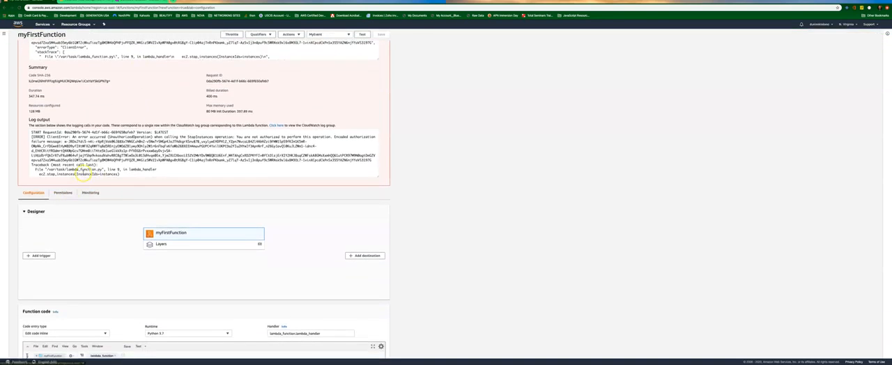
scroll(80, 183, "down", 1)
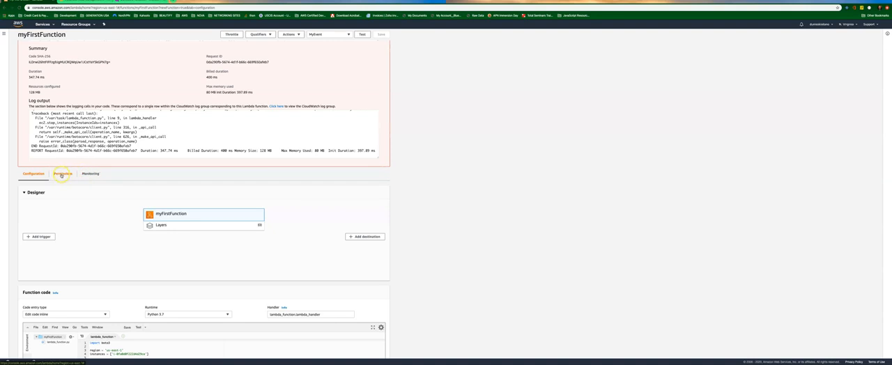
Open the execution role of myFirstFunction in IAM from the function's permissions.
left_click(61, 175)
scroll(66, 179, "down", 2)
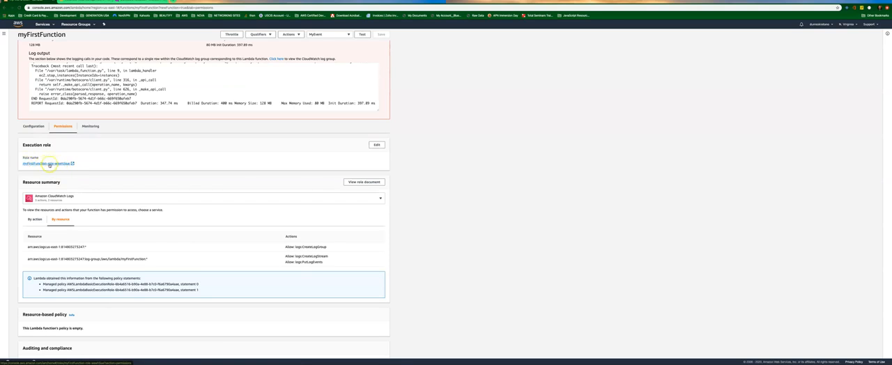
left_click(48, 163)
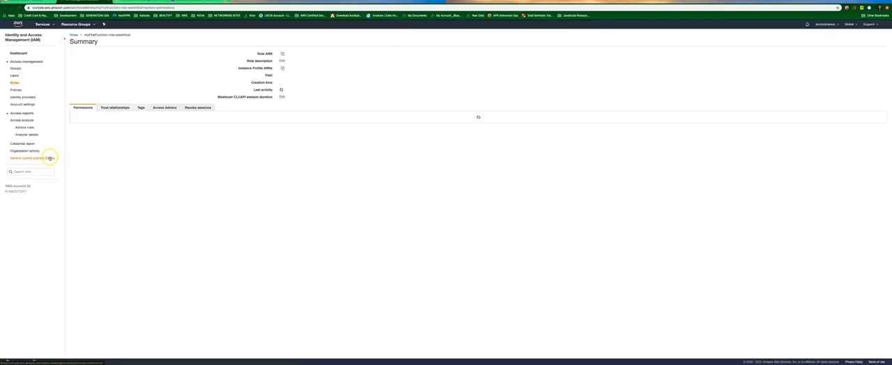
Expand the role's AWSLambdaBasicExecutionRole policy and examine the actions and resources allowed in its JSON.
left_click(80, 149)
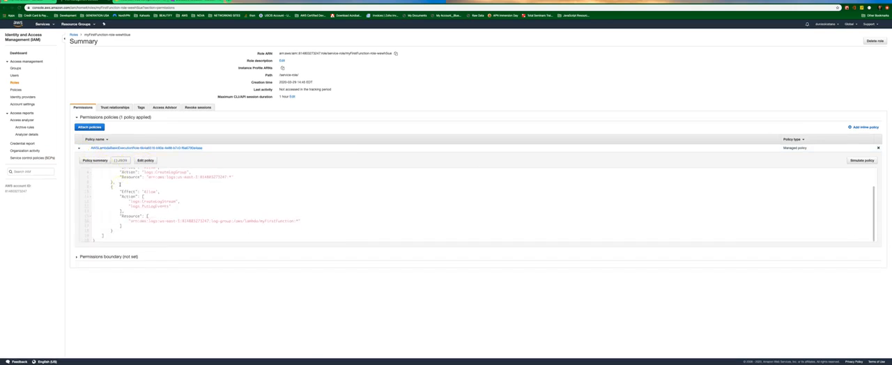
scroll(118, 186, "down", 2)
scroll(121, 173, "up", 2)
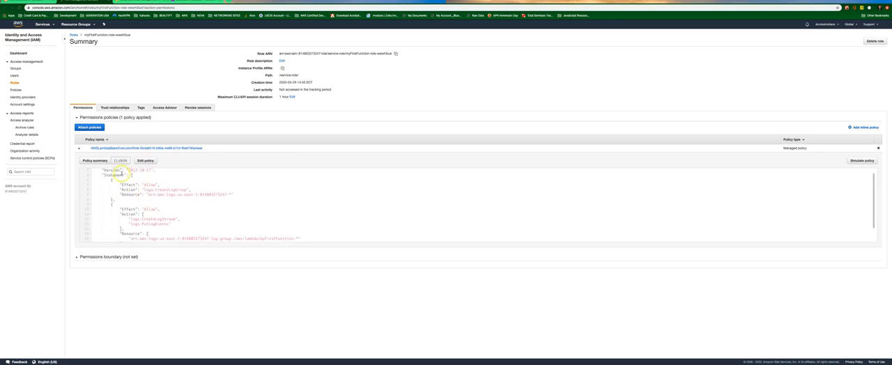
scroll(147, 192, "down", 2)
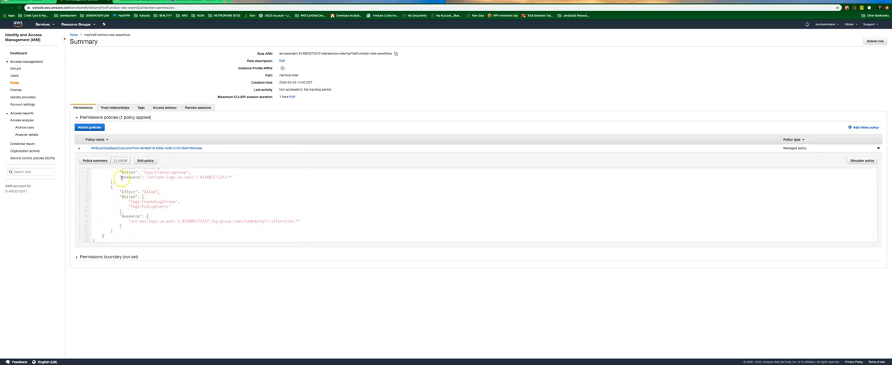
scroll(117, 185, "up", 3)
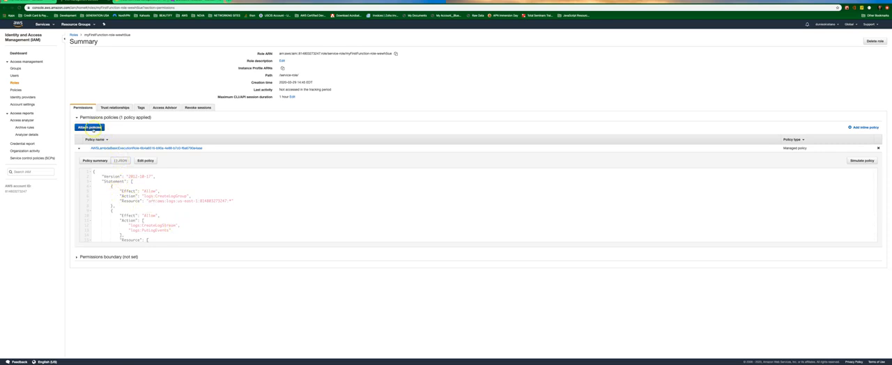
Filter the attachable policies by ec2 and attach AmazonEC2FullAccess to the function's execution role.
left_click(90, 127)
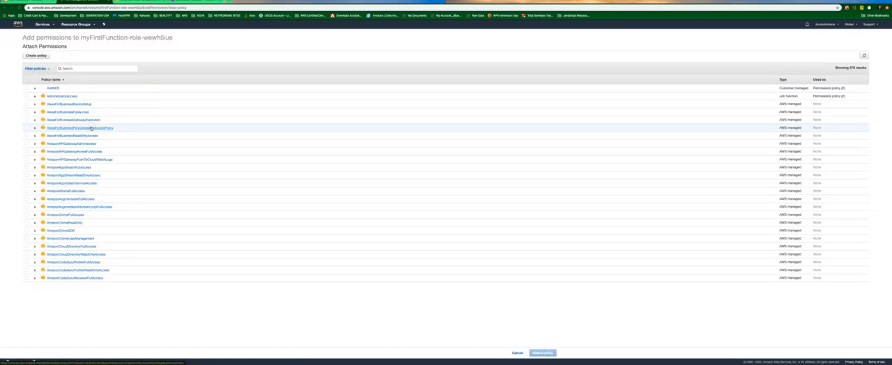
left_click(72, 69)
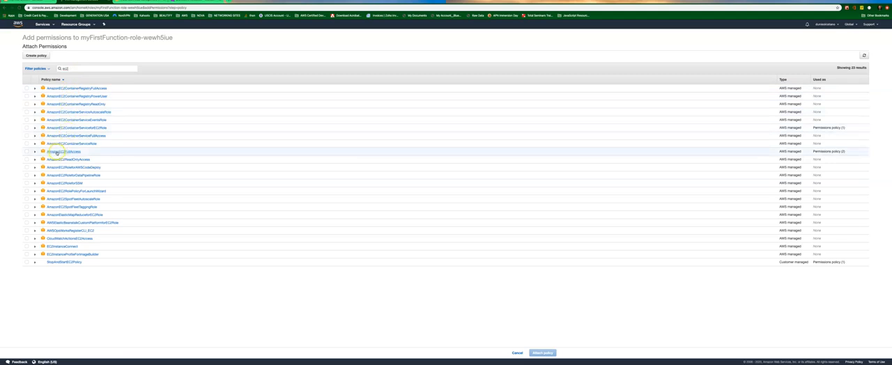
left_click(27, 151)
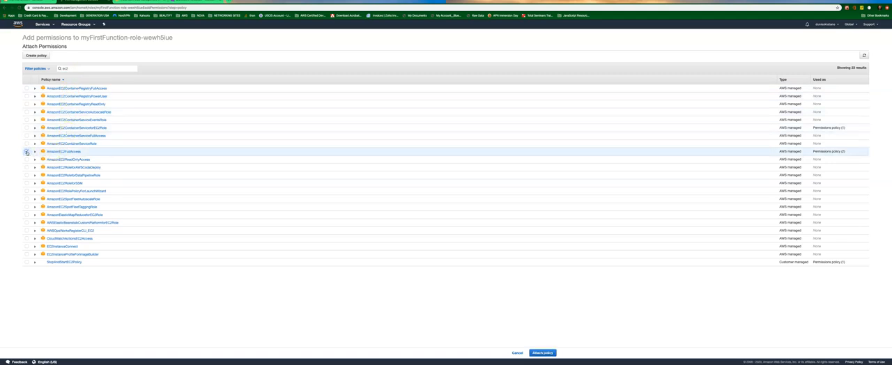
left_click(541, 353)
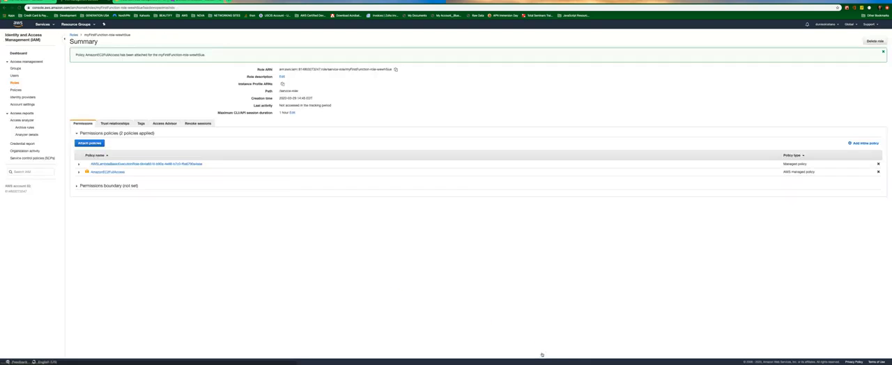
left_click(99, 173)
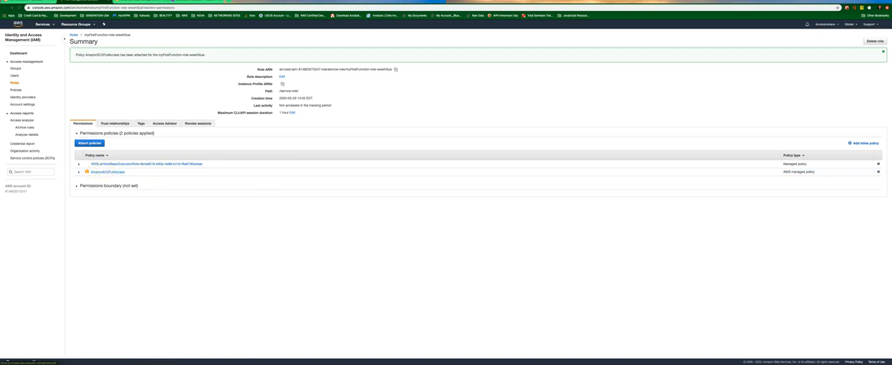
Return to myFirstFunction in Lambda, rerun it with MyEvent and highlight the instance ID in the log output.
left_click(21, 10)
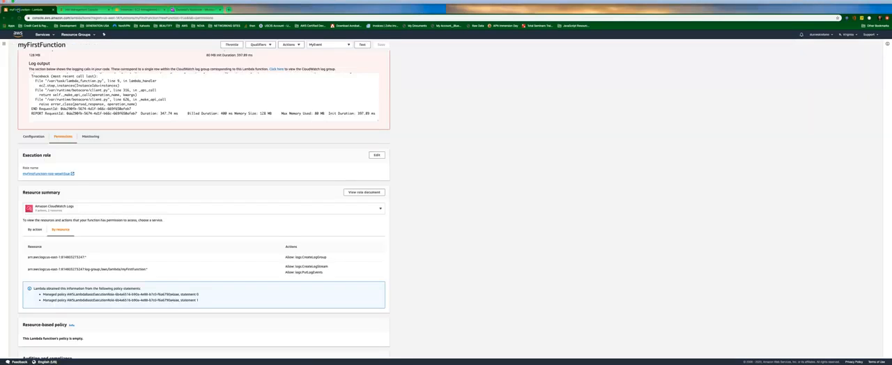
scroll(171, 67, "up", 8)
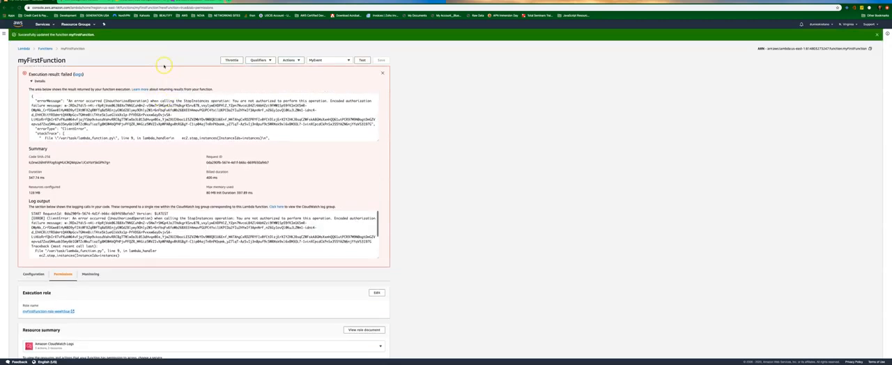
left_click(361, 61)
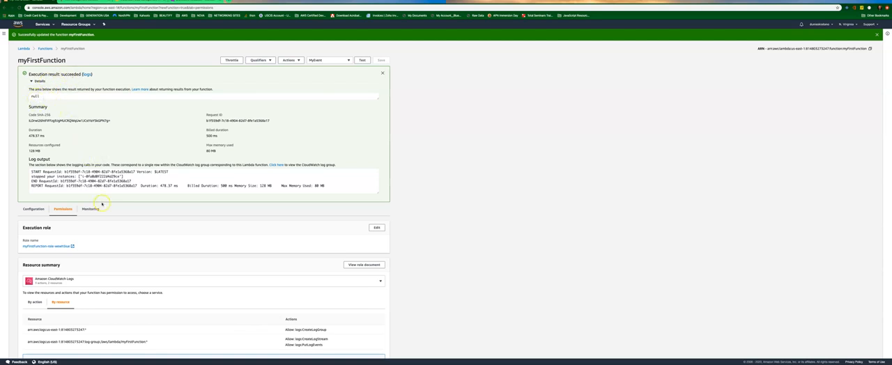
left_click_drag(31, 176, 120, 177)
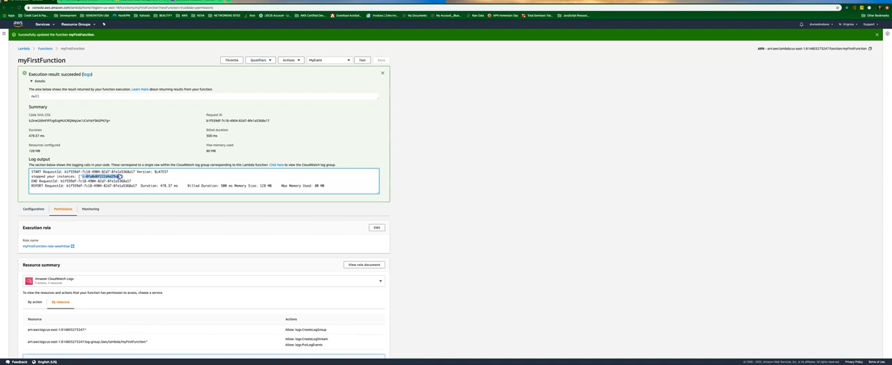
Check the instance's state on the EC2 instances page against the Lambda result, then switch to the slide presentation.
left_click(133, 2)
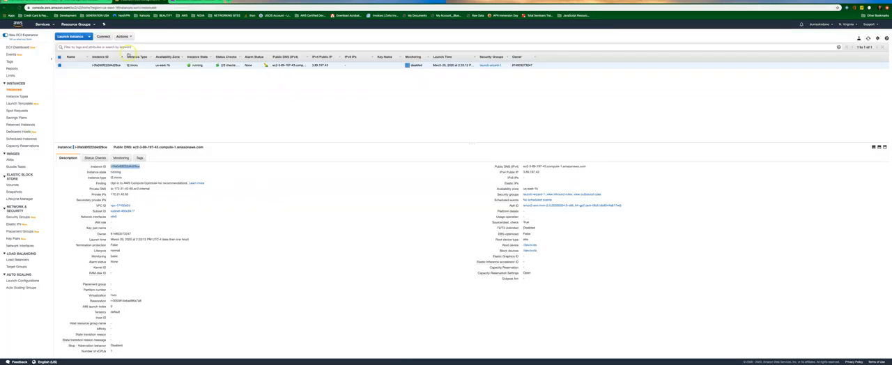
left_click(20, 8)
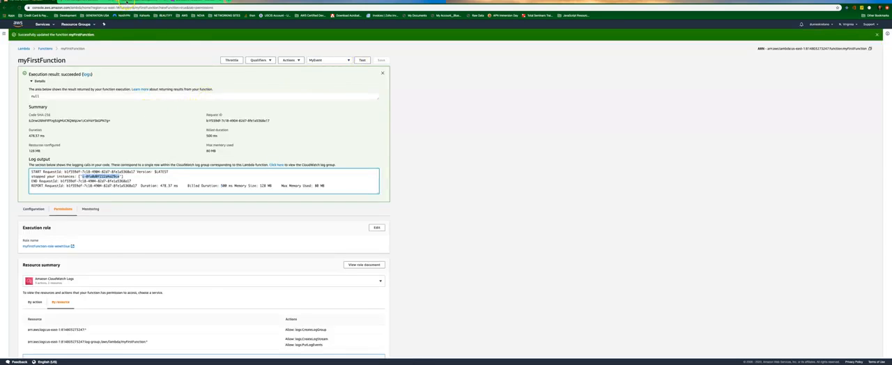
left_click(128, 3)
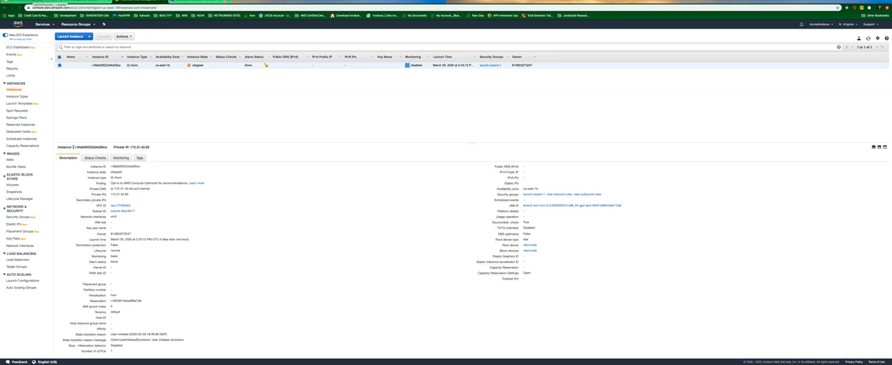
left_click(42, 1)
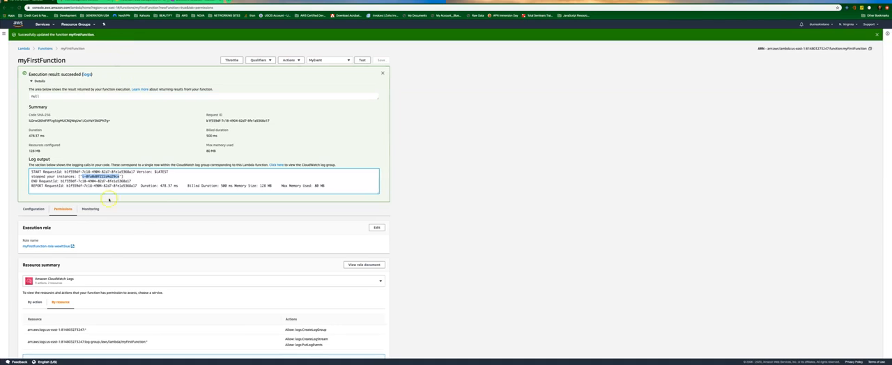
key("ctrl+Left")
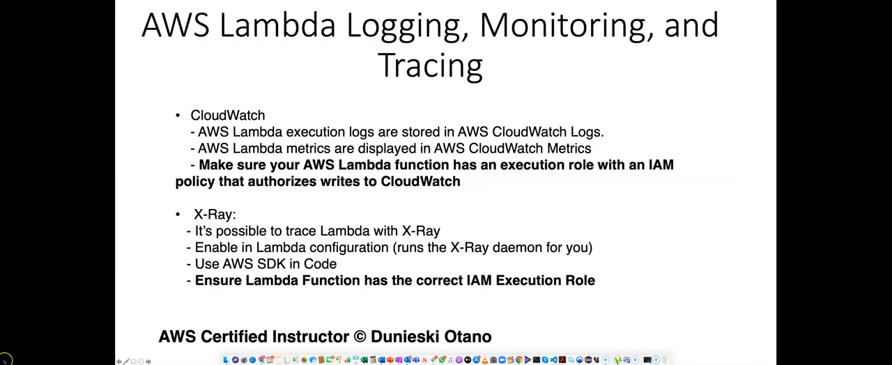